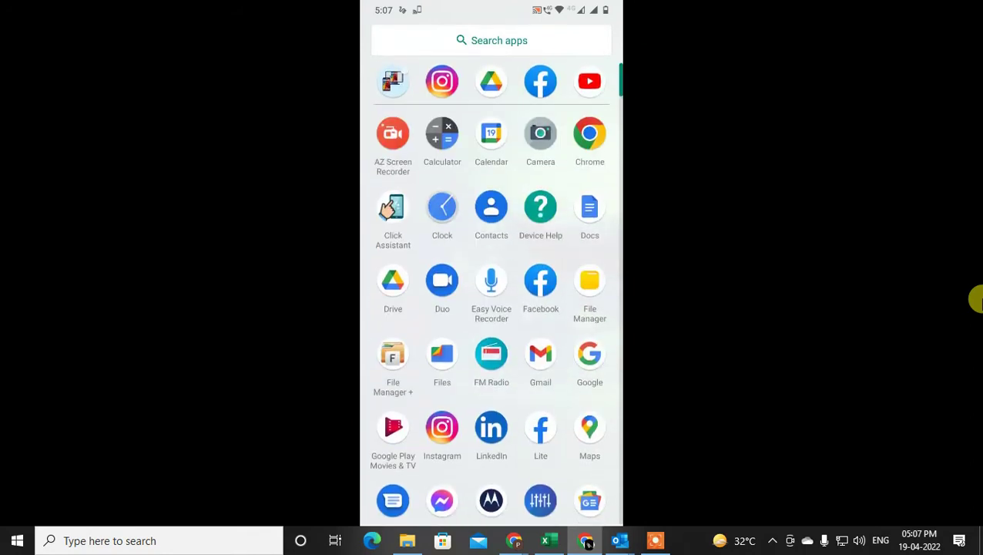
# Launch Chrome from the app search and go to linkedin.com.
pyautogui.write('Ch')
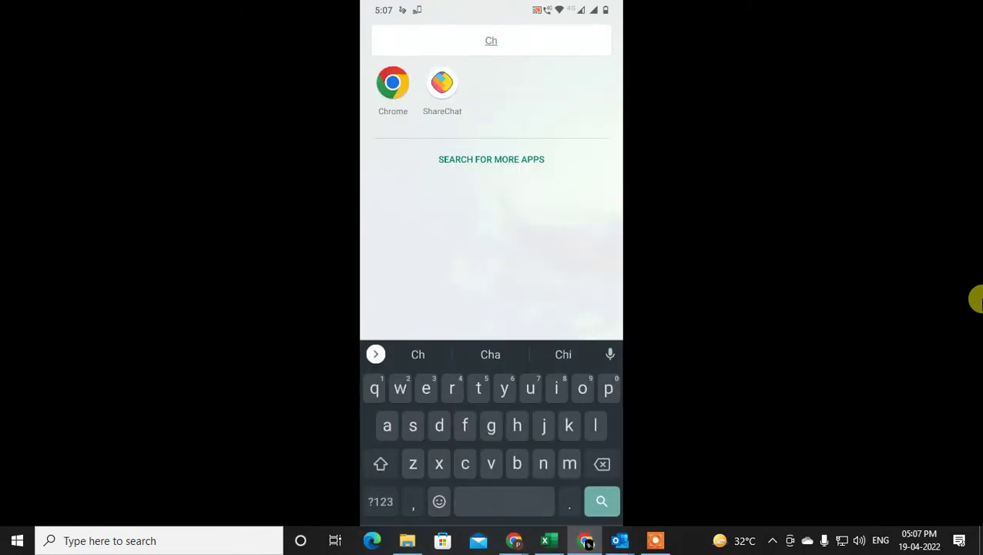
pyautogui.press('Return')
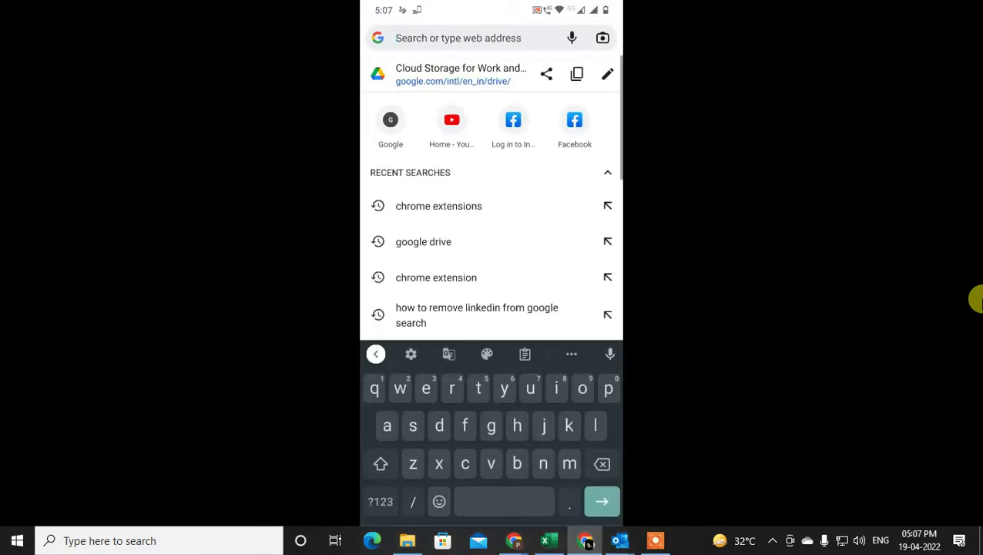
pyautogui.write('link')
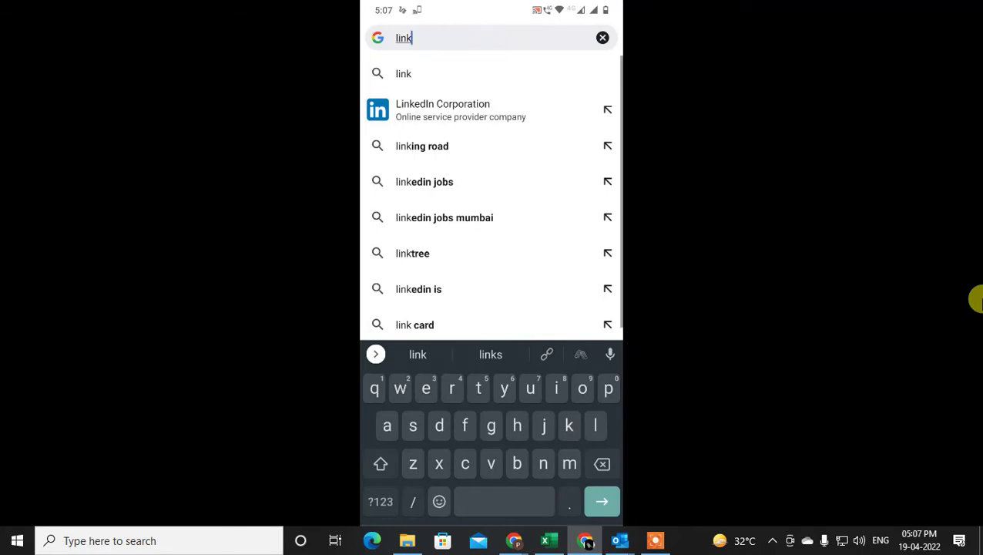
pyautogui.write('edin')
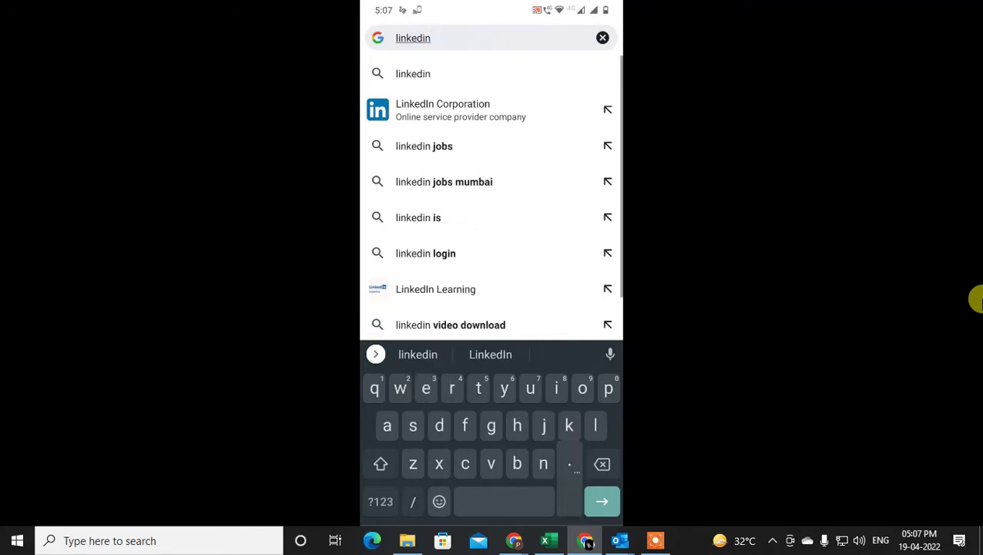
pyautogui.write('.com')
pyautogui.press('Return')
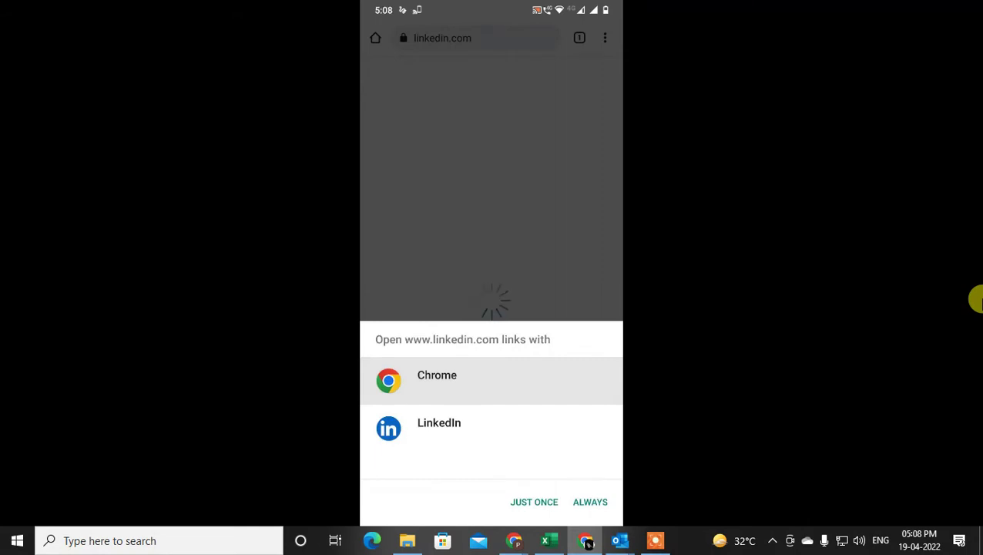
# Keep the LinkedIn link in Chrome just once and switch to the Desktop site view.
pyautogui.click(518, 490)
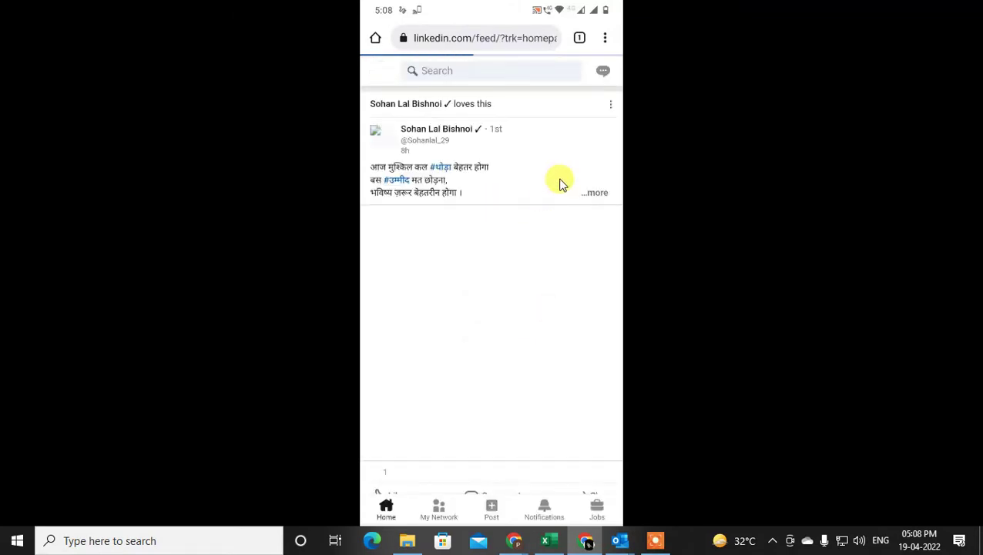
pyautogui.click(607, 38)
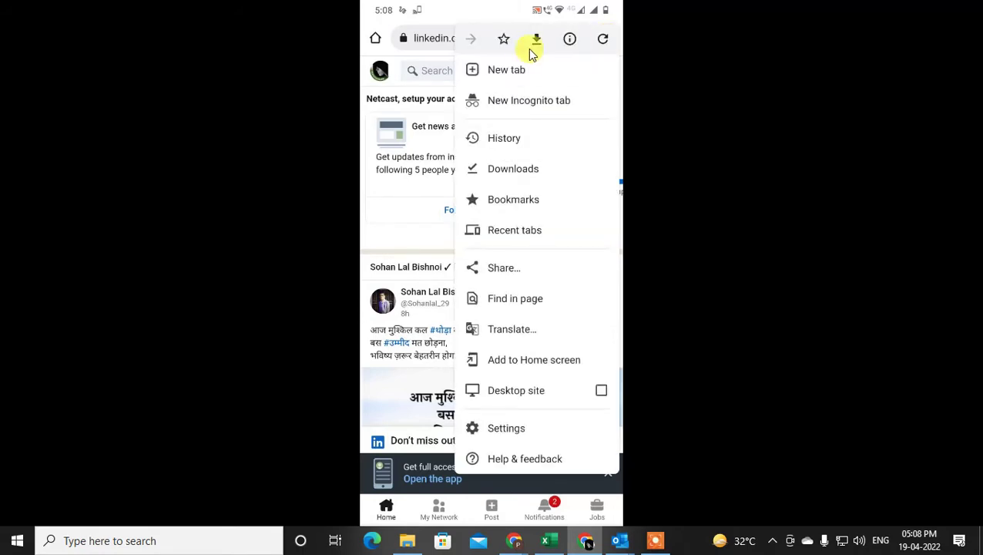
pyautogui.click(553, 393)
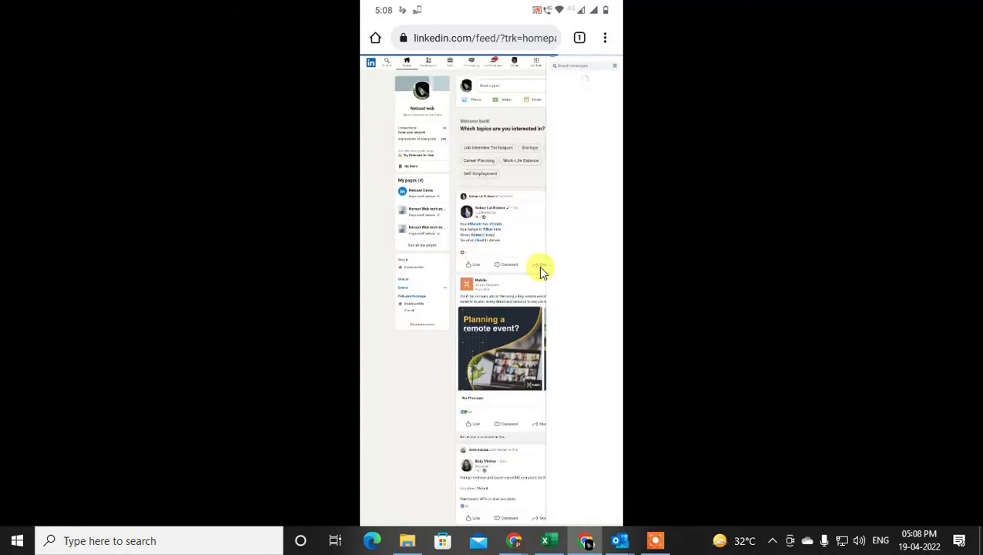
# Open LinkedIn's Settings & Privacy page from the Me menu.
pyautogui.doubleClick(472, 146)
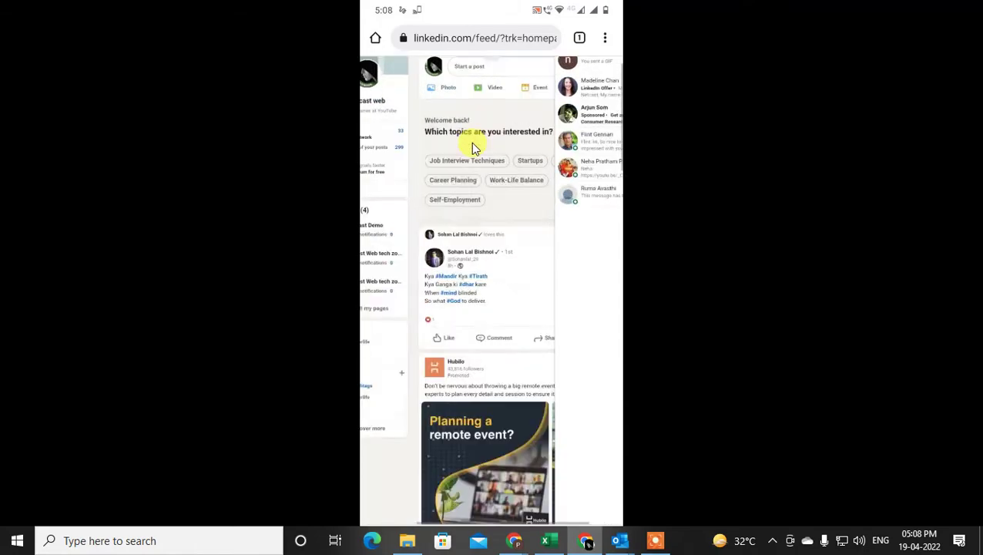
pyautogui.scroll(2, 470, 143)
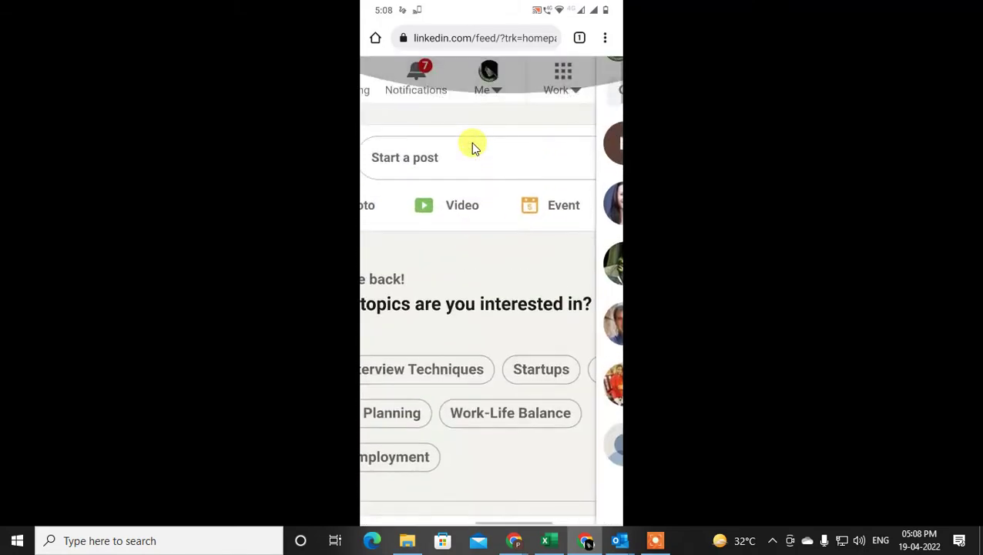
pyautogui.click(506, 91)
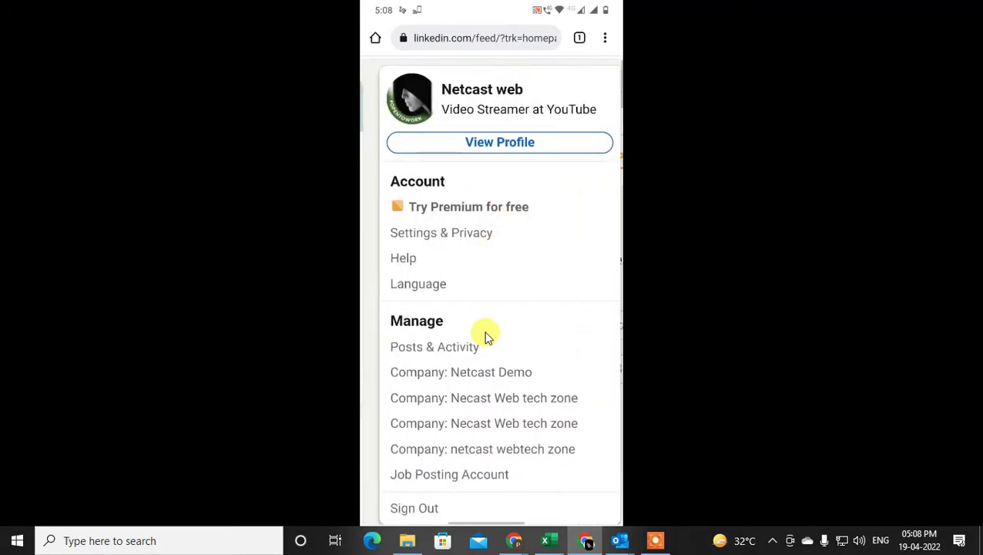
pyautogui.moveTo(497, 331); pyautogui.dragTo(458, 208)
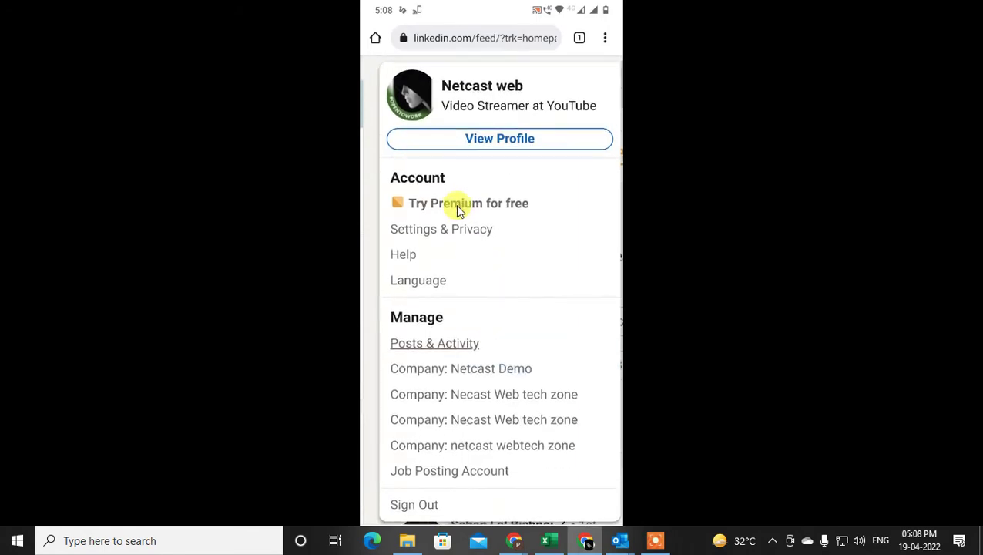
pyautogui.click(459, 230)
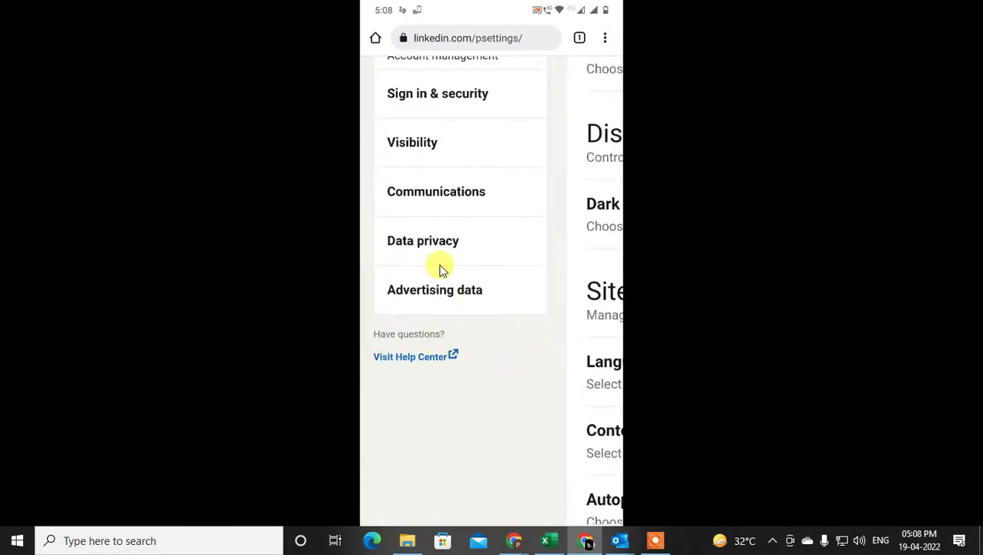
# Go to Data privacy > Job seeking preferences and open Job application settings.
pyautogui.click(441, 248)
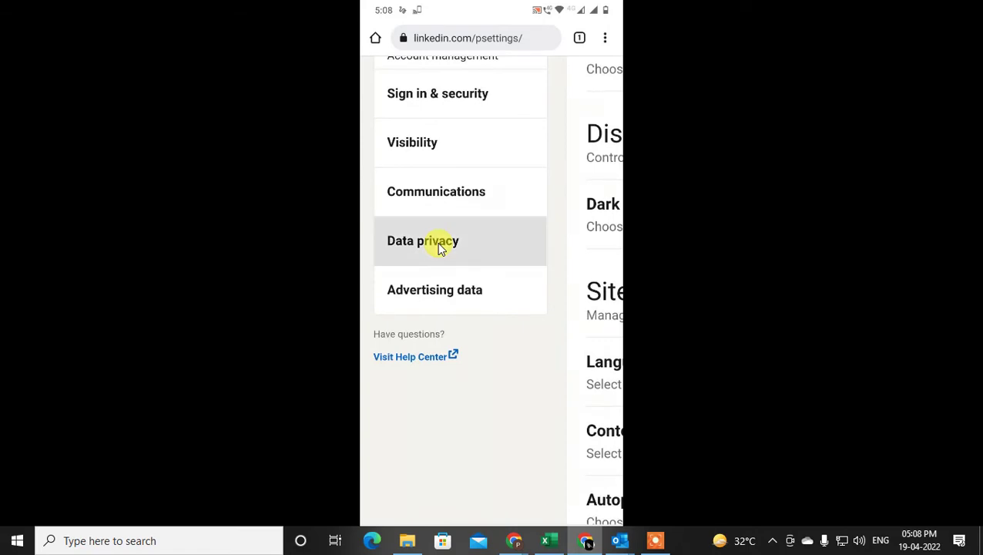
pyautogui.scroll(2, 426, 175)
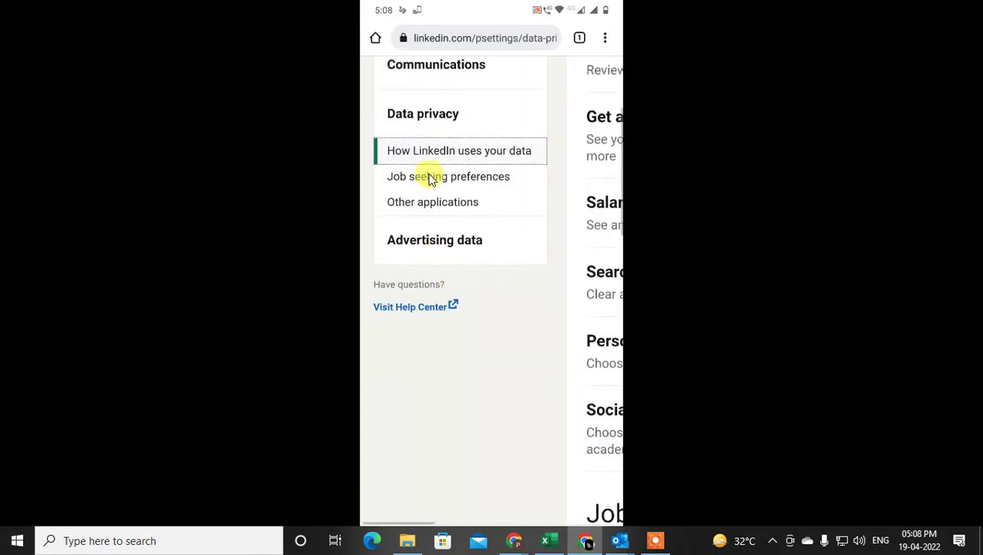
pyautogui.click(443, 185)
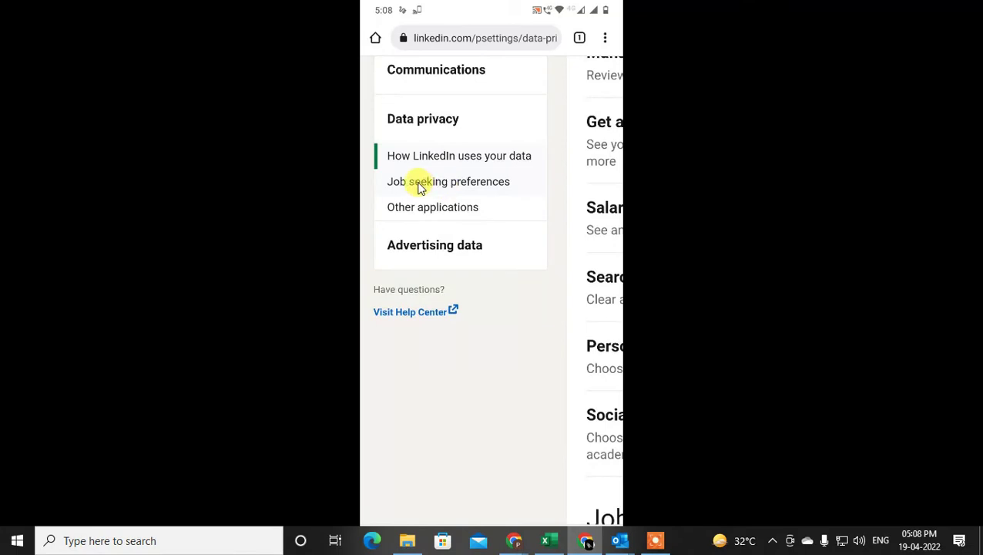
pyautogui.click(420, 187)
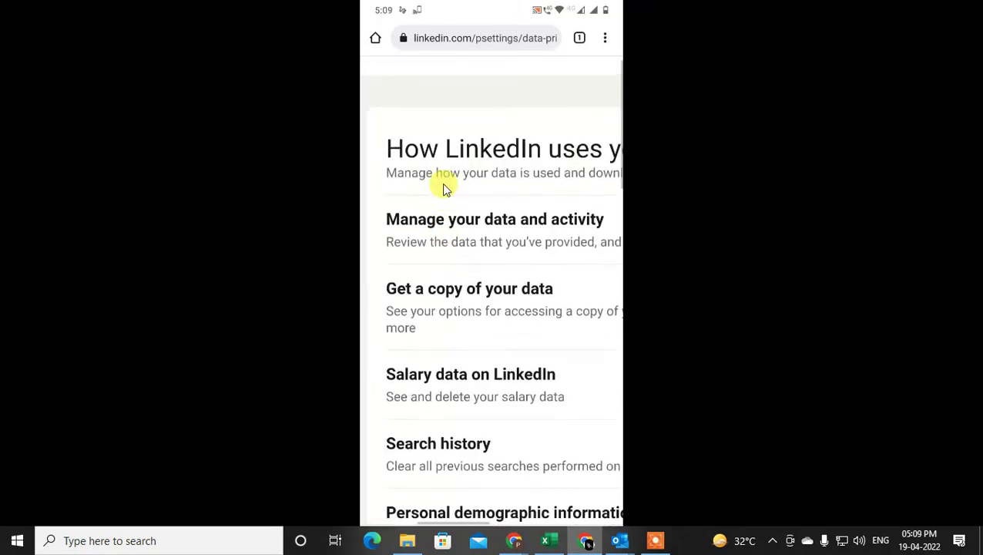
pyautogui.scroll(-4, 512, 171)
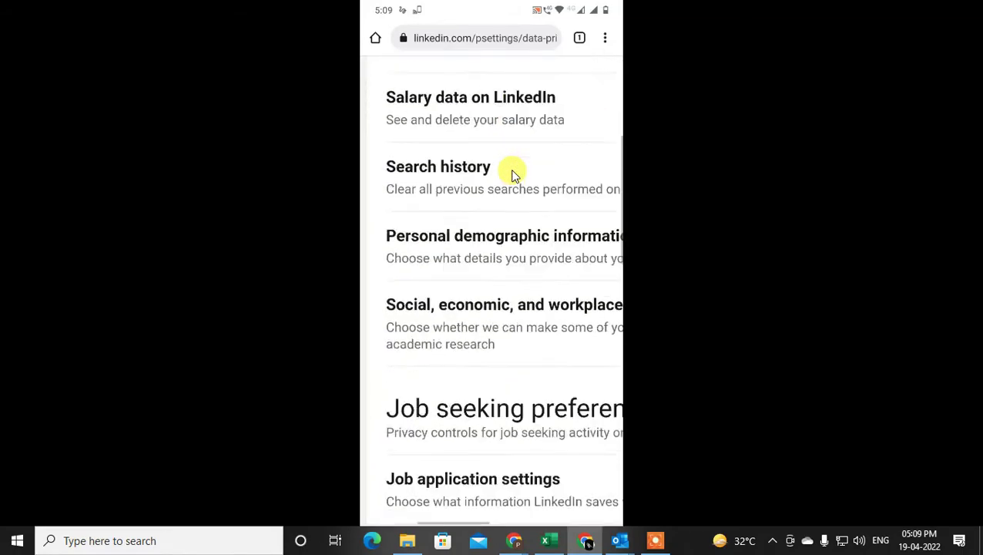
pyautogui.scroll(-3, 512, 171)
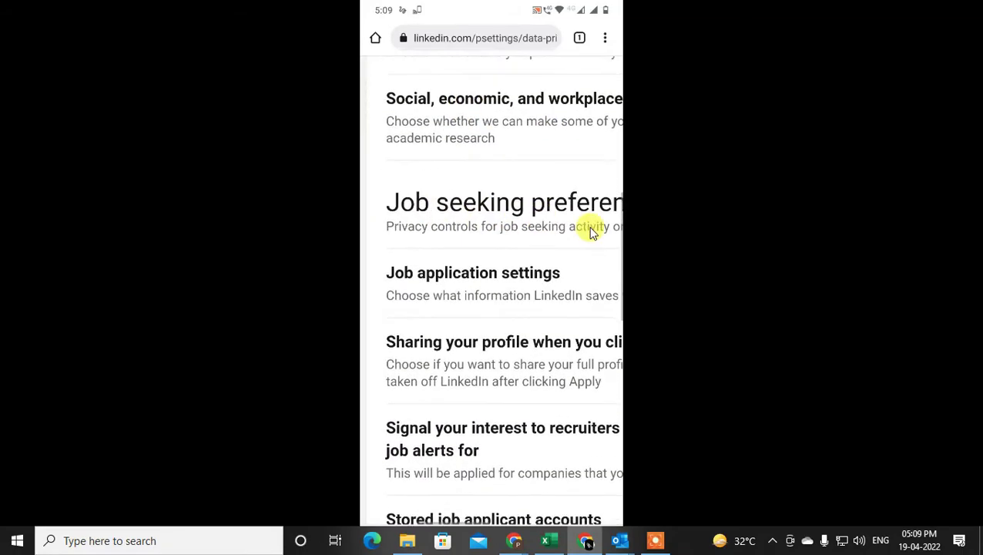
pyautogui.click(495, 272)
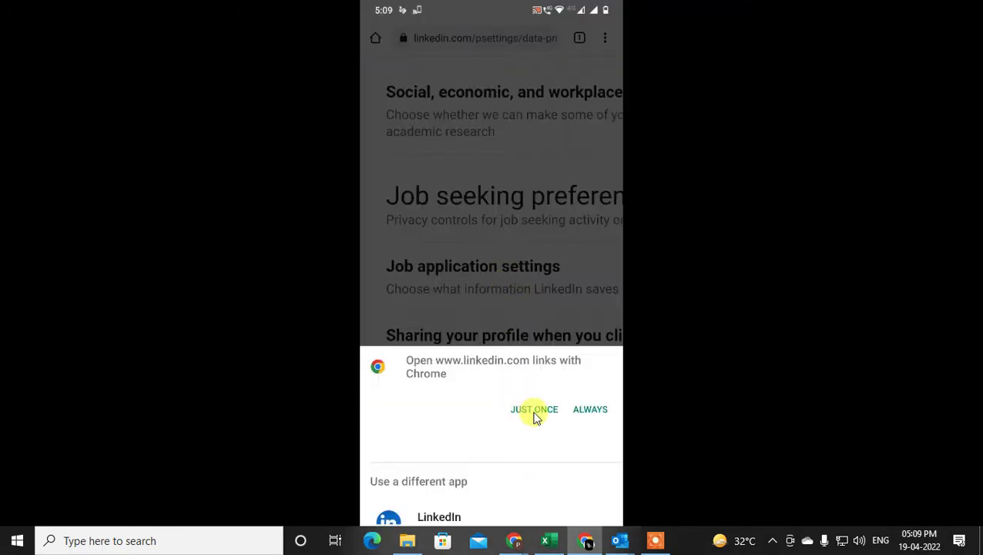
# Open Job application settings in the browser and show the actions for the second saved resume.
pyautogui.click(534, 411)
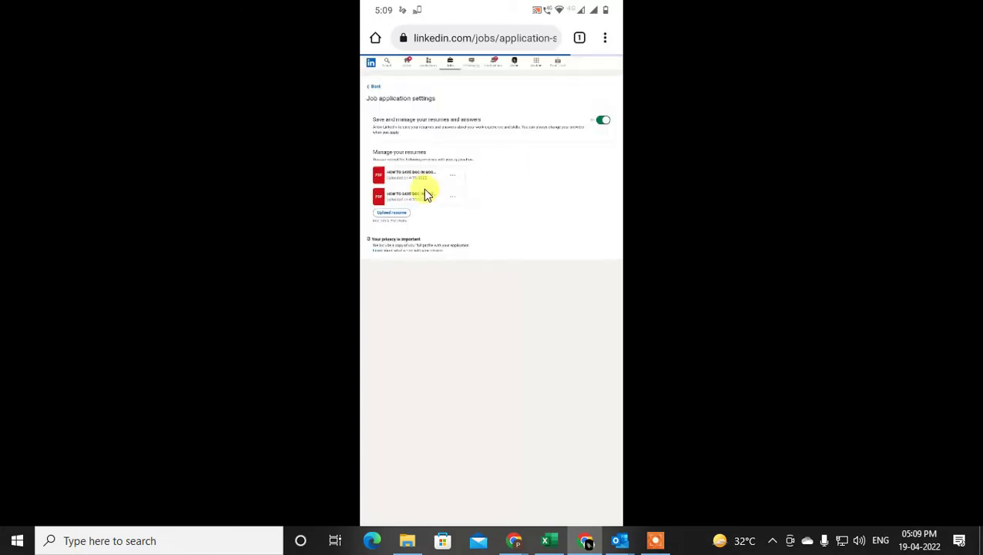
pyautogui.doubleClick(520, 185)
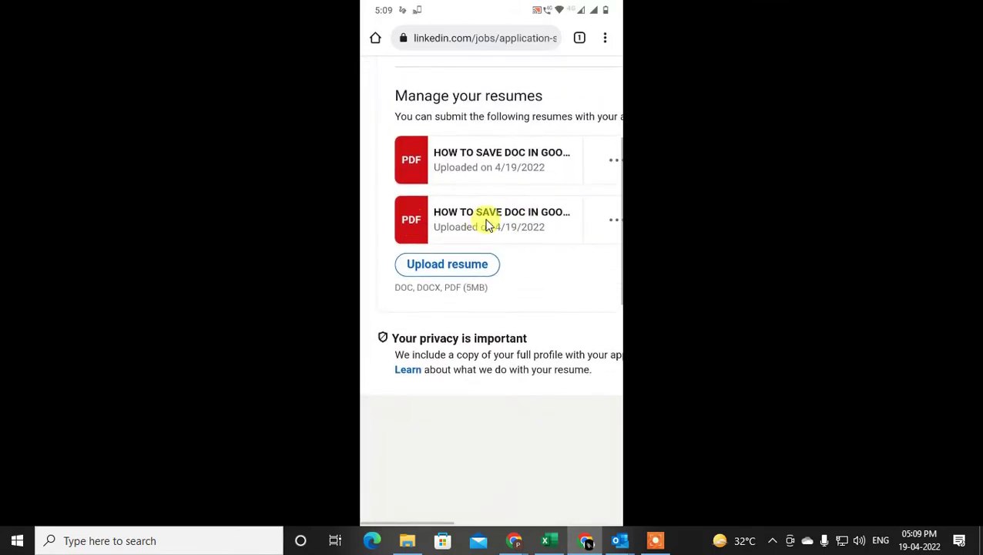
pyautogui.moveTo(500, 224); pyautogui.dragTo(472, 210)
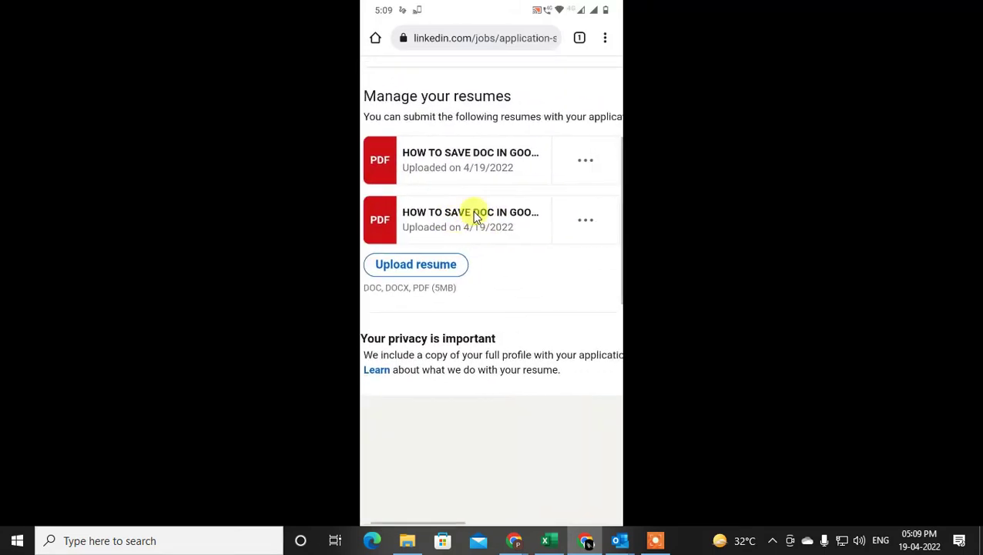
pyautogui.click(593, 221)
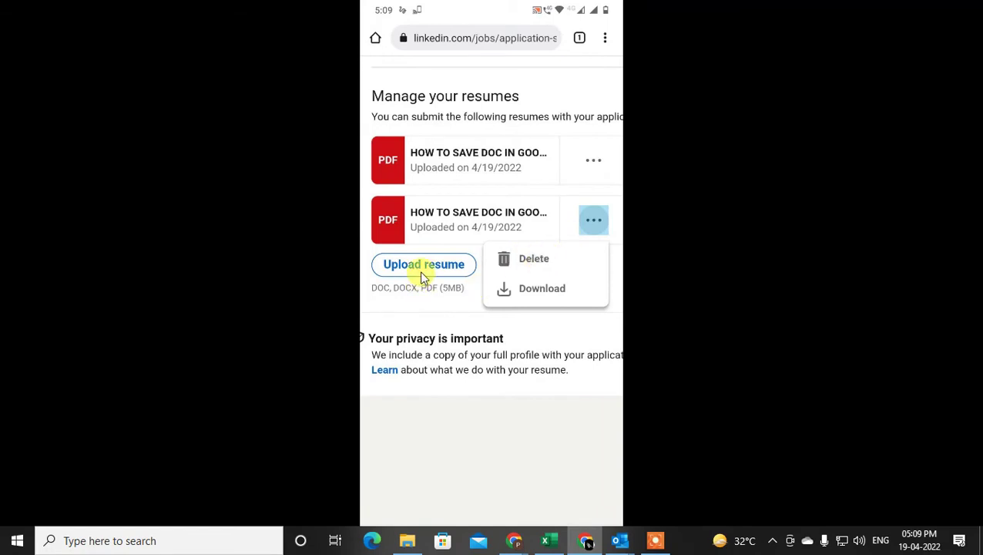
pyautogui.scroll(3, 443, 269)
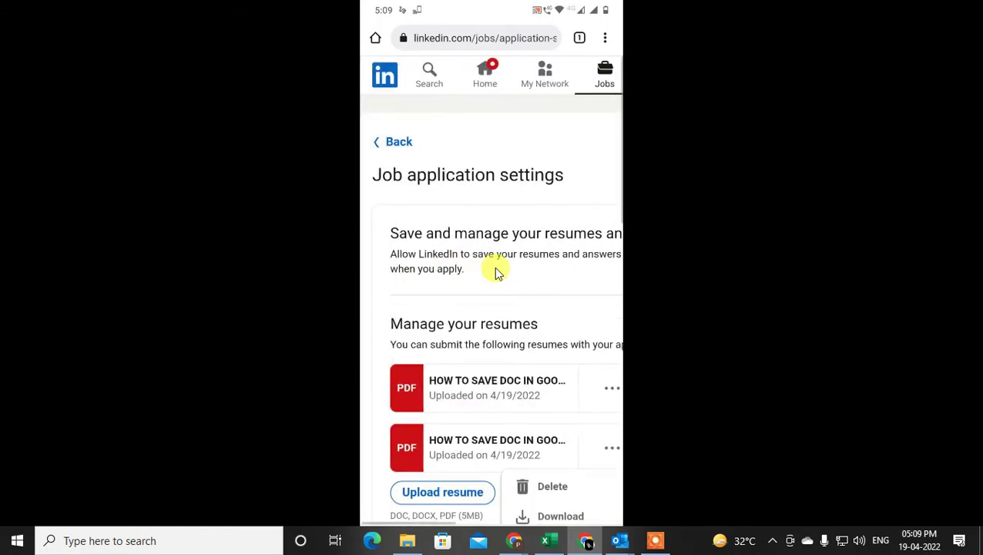
pyautogui.hscroll(5, 495, 271)
# Open your own LinkedIn profile through the Me menu's View Profile.
pyautogui.hscroll(-2, 522, 213)
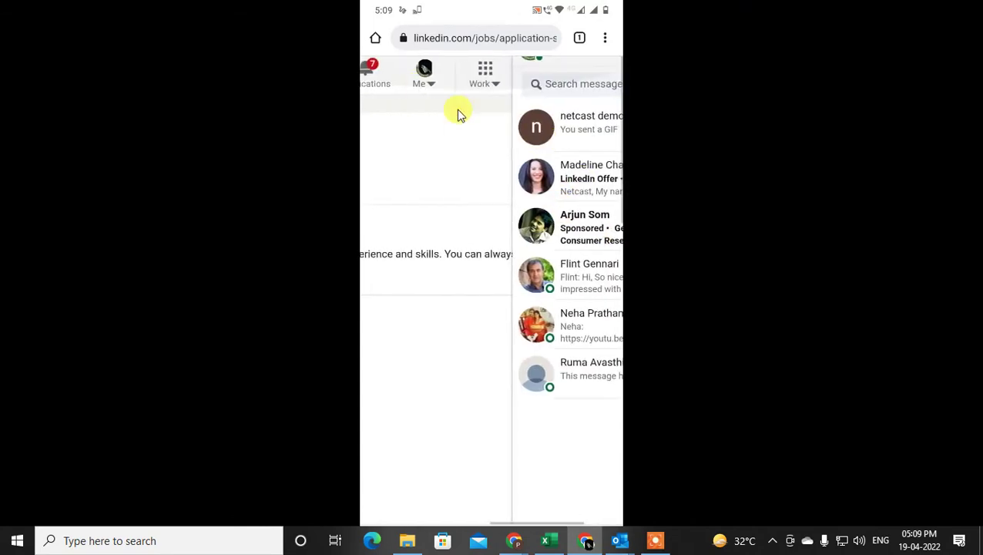
pyautogui.click(429, 81)
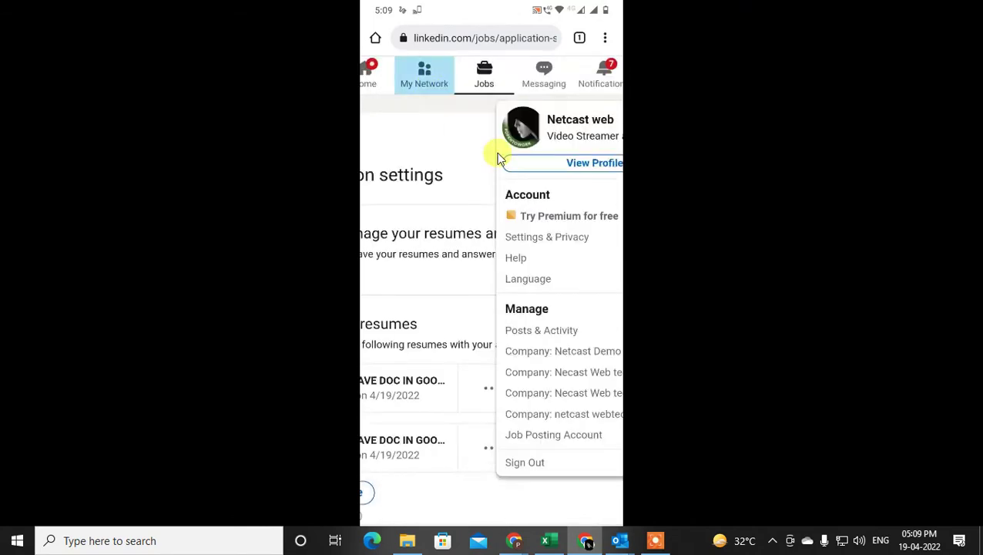
pyautogui.click(537, 166)
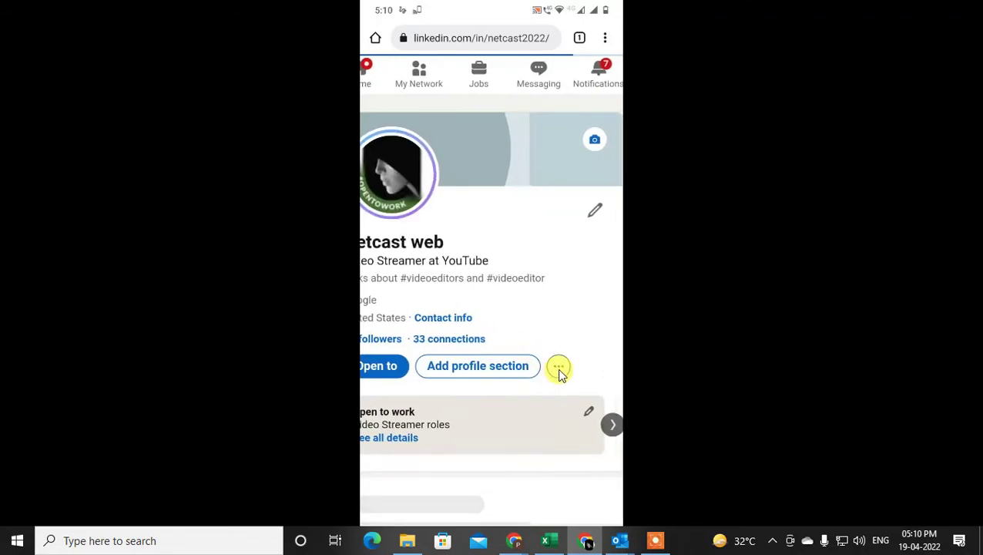
pyautogui.click(559, 372)
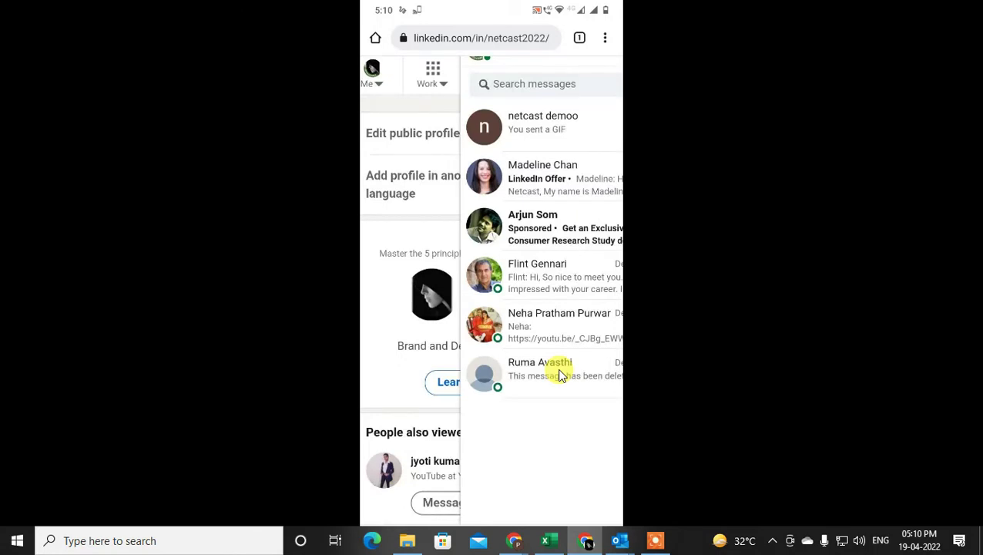
pyautogui.scroll(-2, 560, 373)
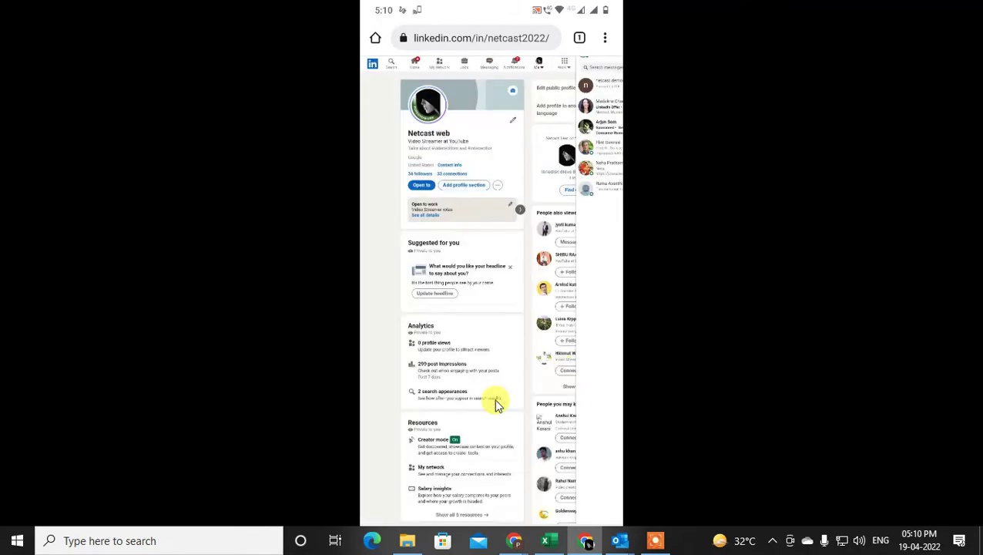
# Start a new resume from the profile via Build a resume and Create from profile.
pyautogui.doubleClick(501, 182)
pyautogui.click(502, 183)
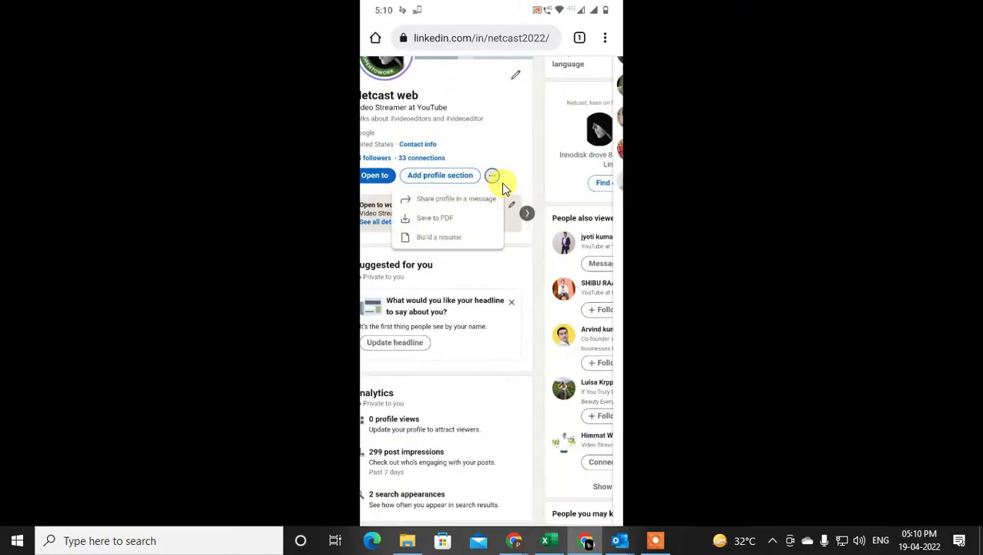
pyautogui.click(456, 242)
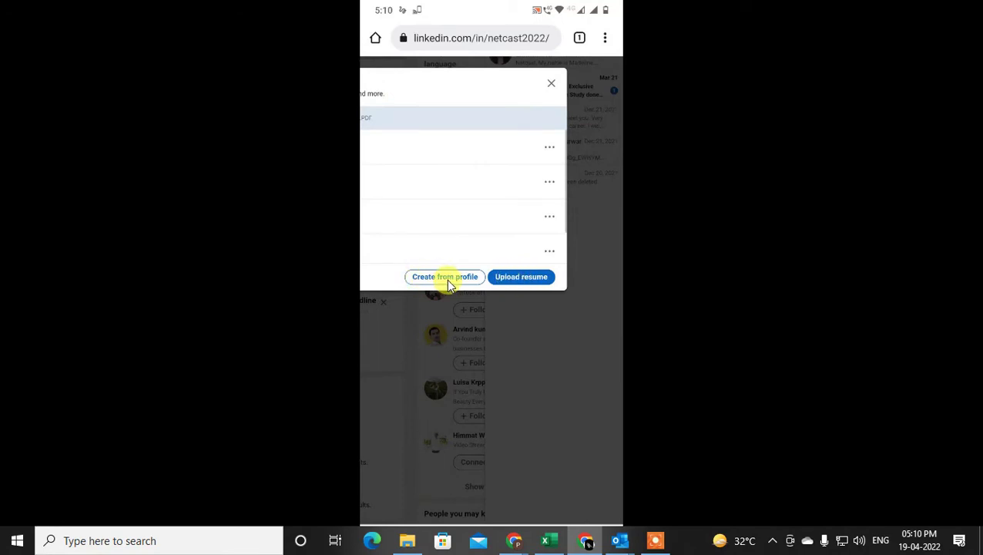
pyautogui.click(446, 279)
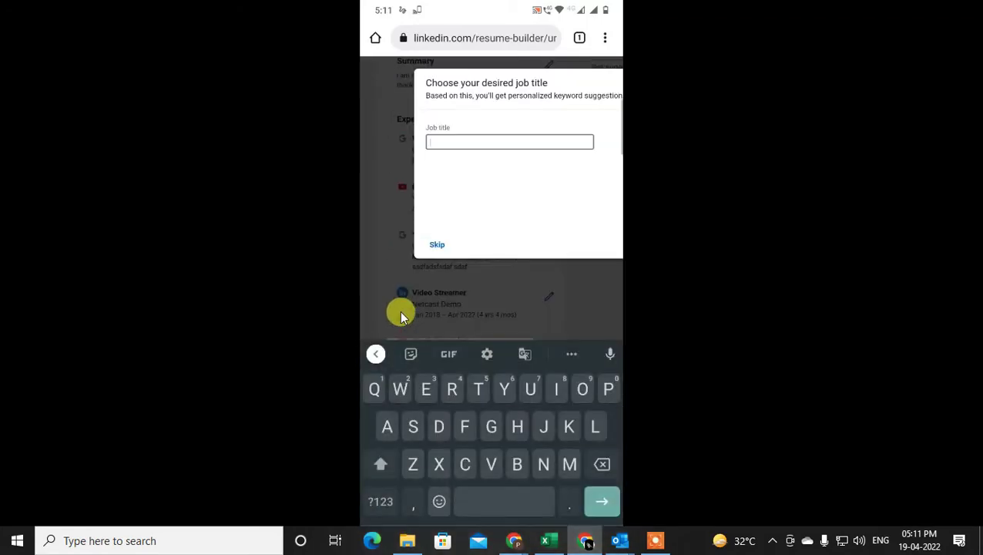
# Type the desired job title into the resume builder's Job title field.
pyautogui.write('Ney')
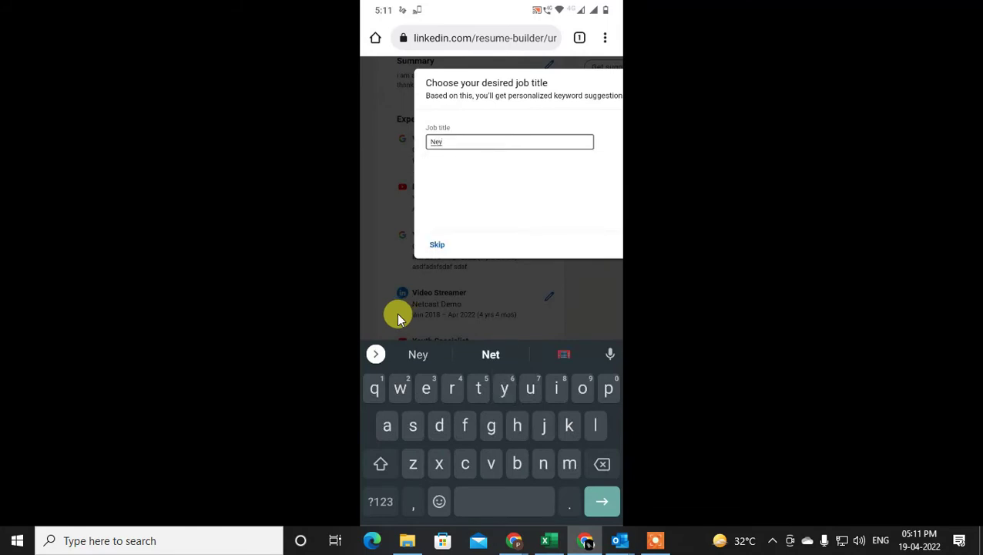
pyautogui.press('BackSpace')
pyautogui.write('t')
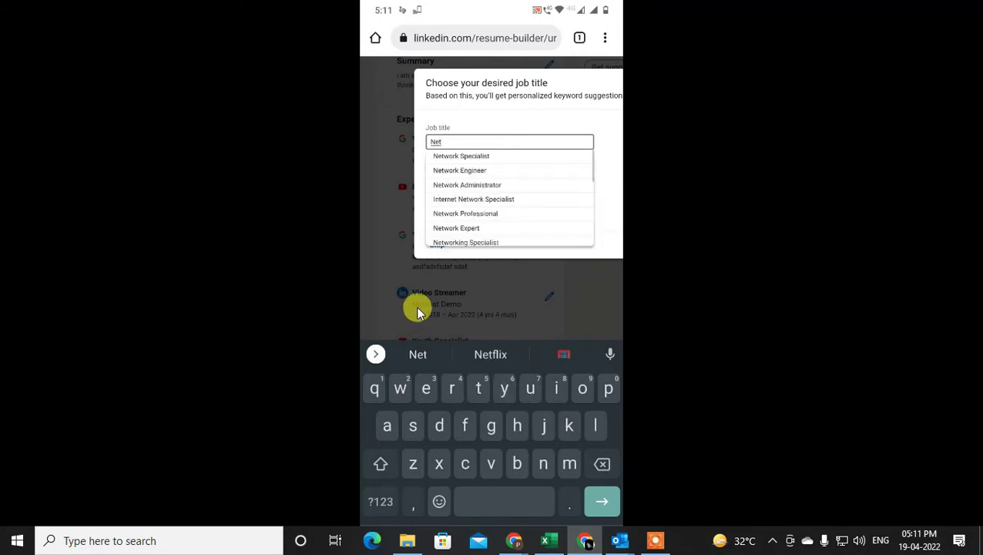
pyautogui.write('castk')
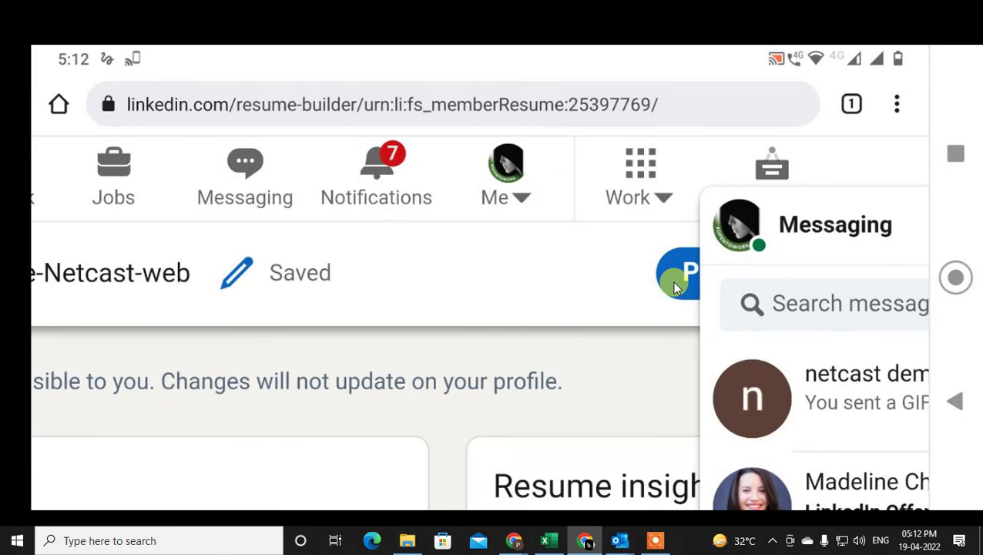
# Preview the new resume and scroll through both of its pages.
pyautogui.click(675, 287)
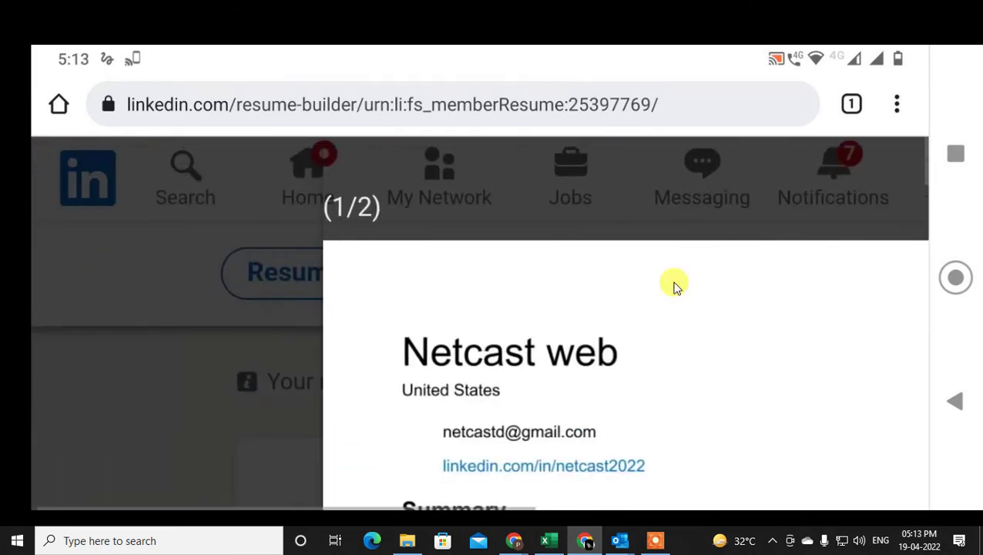
pyautogui.scroll(-10, 675, 286)
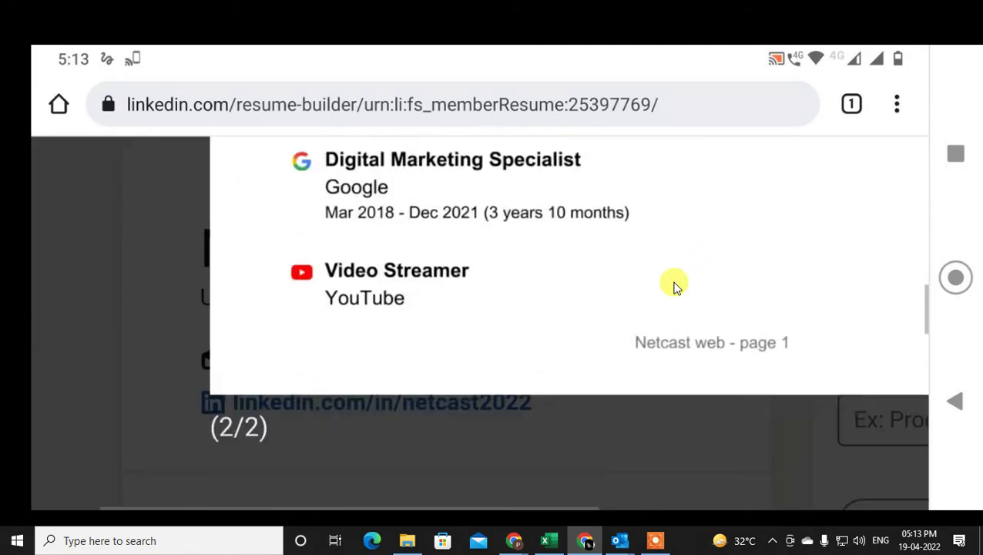
pyautogui.scroll(-15, 675, 287)
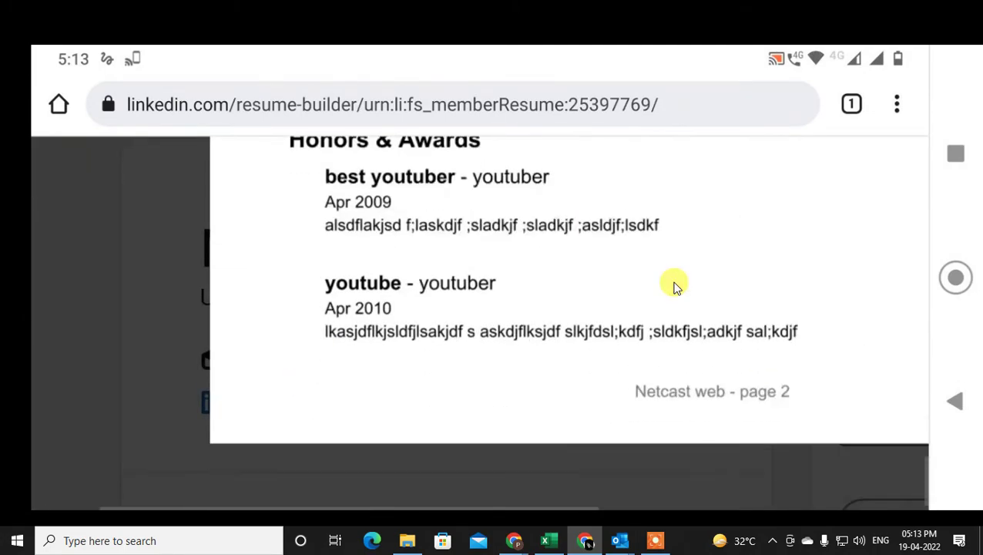
pyautogui.hscroll(10, 673, 285)
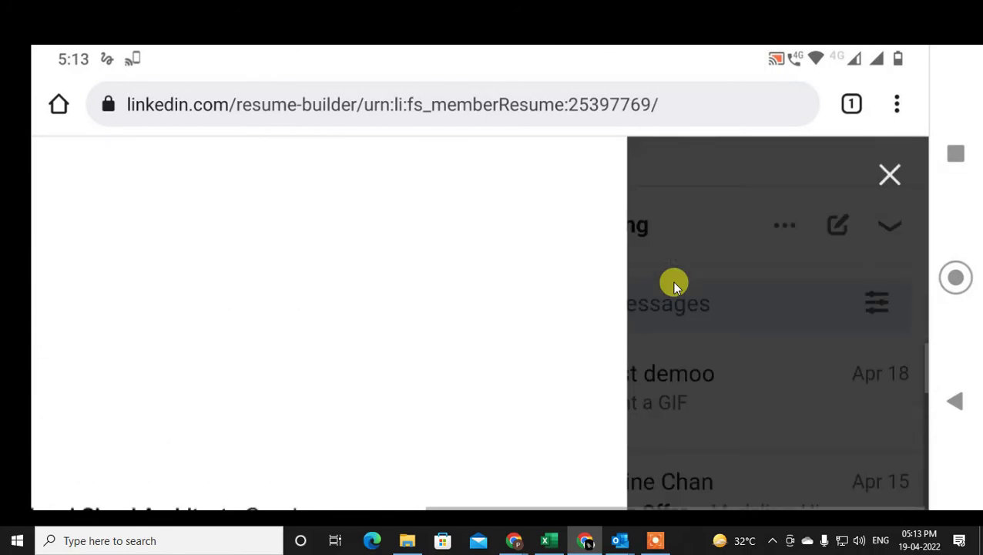
pyautogui.hscroll(-10, 674, 285)
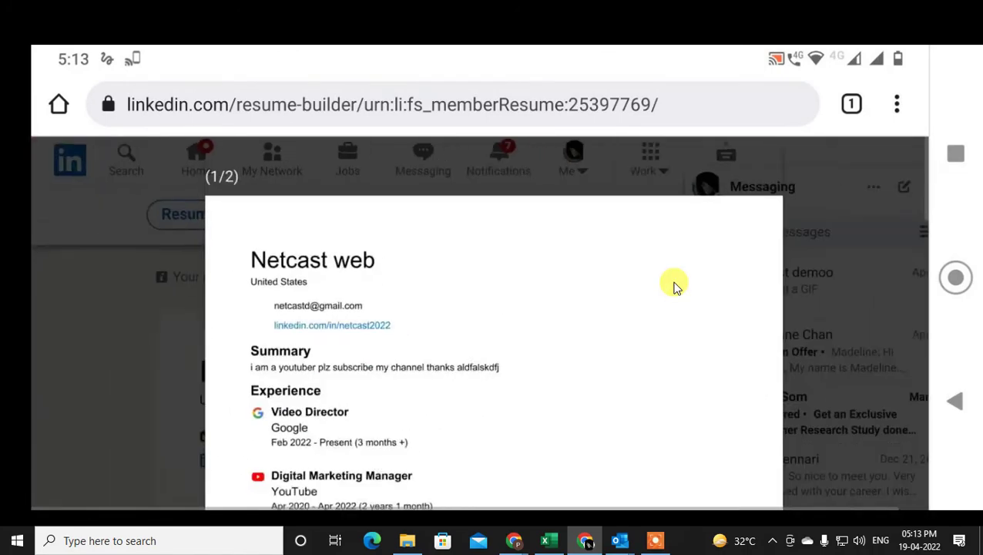
pyautogui.scroll(-10, 673, 286)
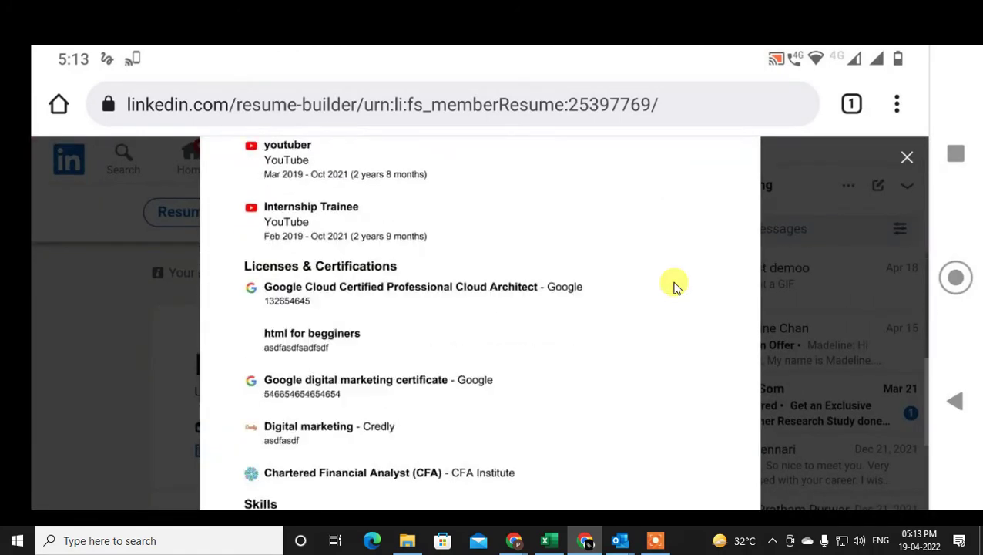
pyautogui.scroll(-5, 674, 285)
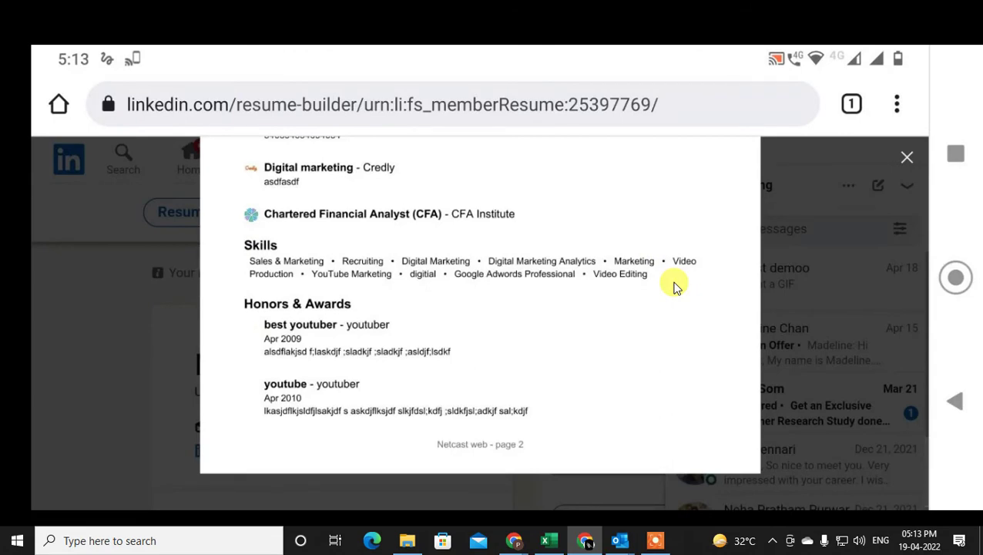
# Bring up the resume preview image's options menu, dismissing and reopening it.
pyautogui.click(673, 285)
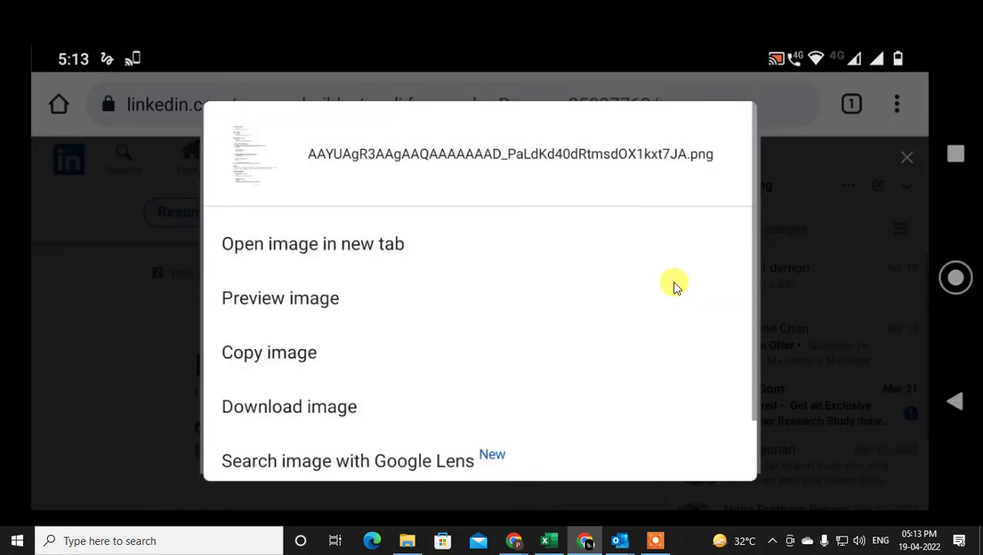
pyautogui.press('Escape')
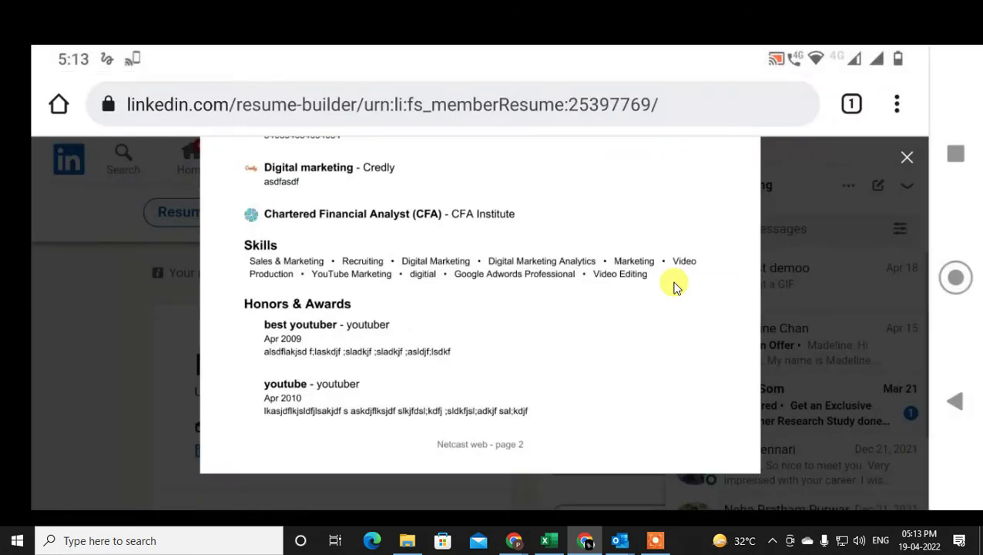
pyautogui.click(673, 285)
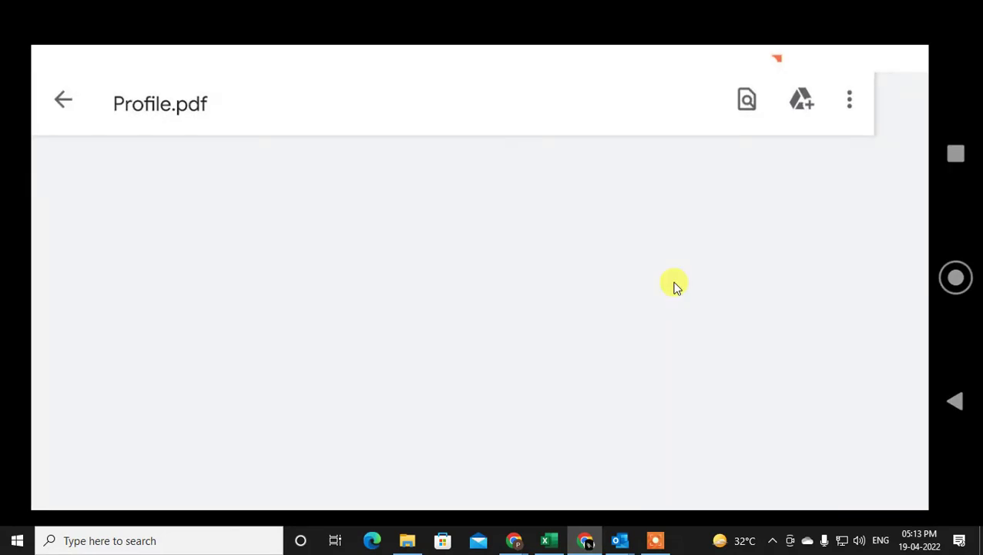
# Scroll up and down through both pages of Profile.pdf, reviewing the Summary and Experience sections.
pyautogui.scroll(-10, 675, 285)
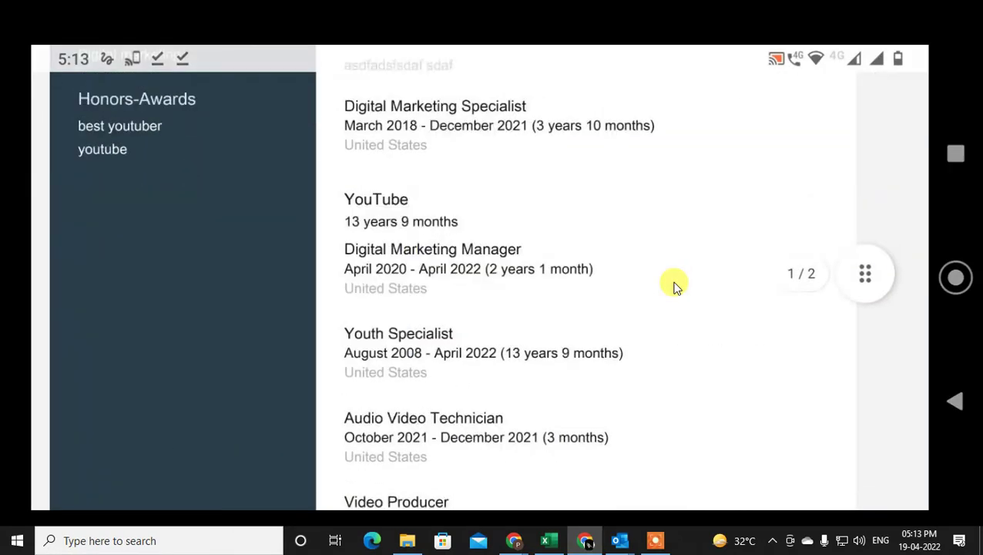
pyautogui.scroll(-3, 674, 285)
pyautogui.scroll(15, 675, 285)
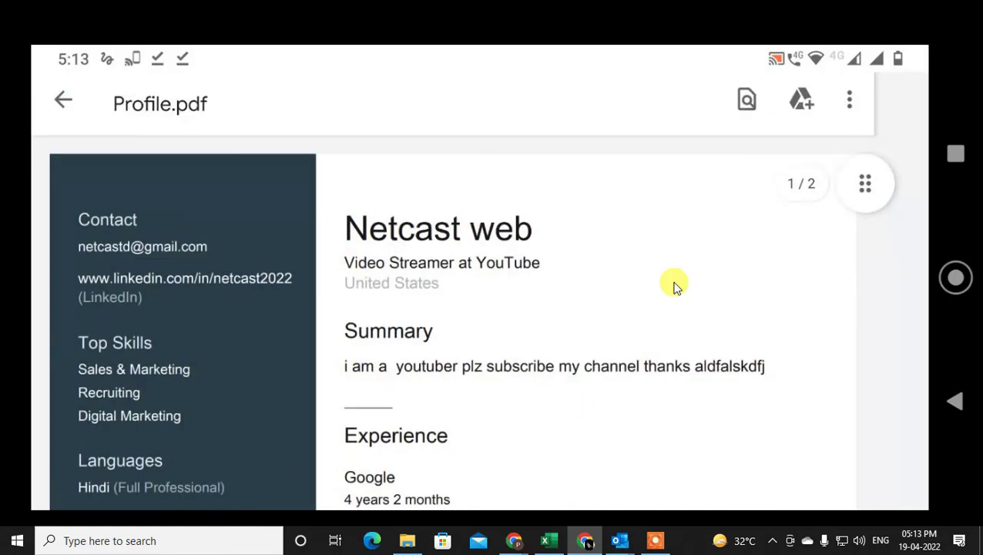
pyautogui.scroll(-12, 675, 285)
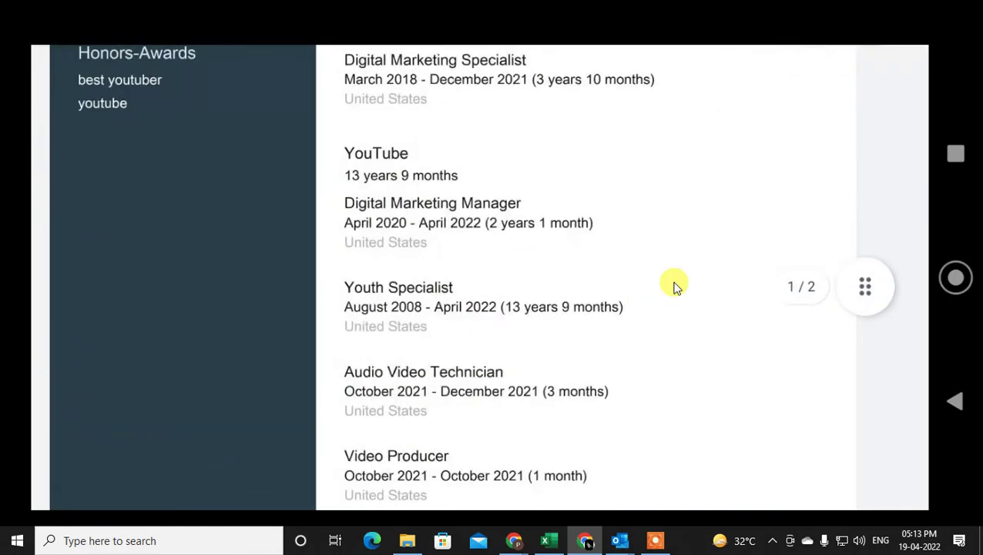
pyautogui.scroll(12, 674, 285)
pyautogui.scroll(-12, 674, 285)
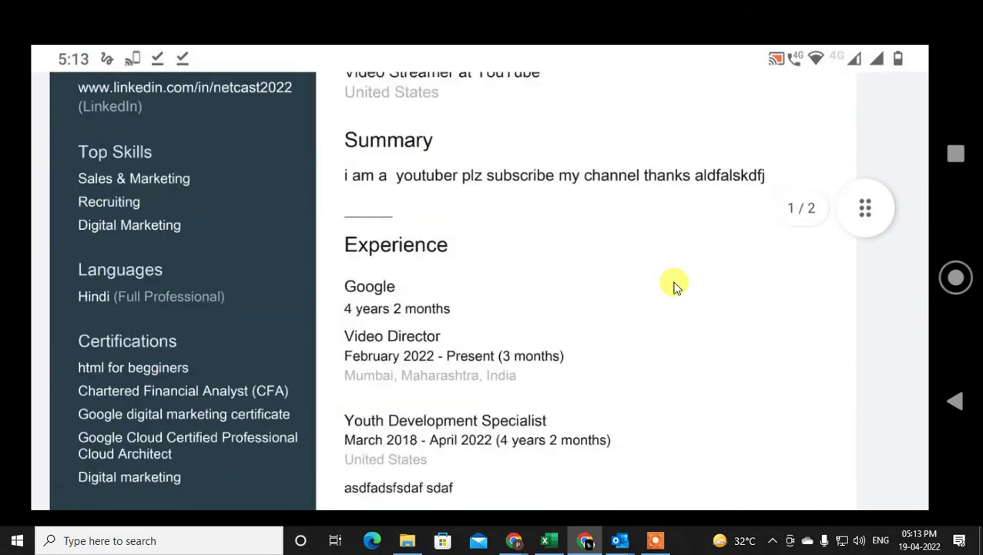
pyautogui.scroll(-3, 674, 285)
pyautogui.scroll(15, 674, 285)
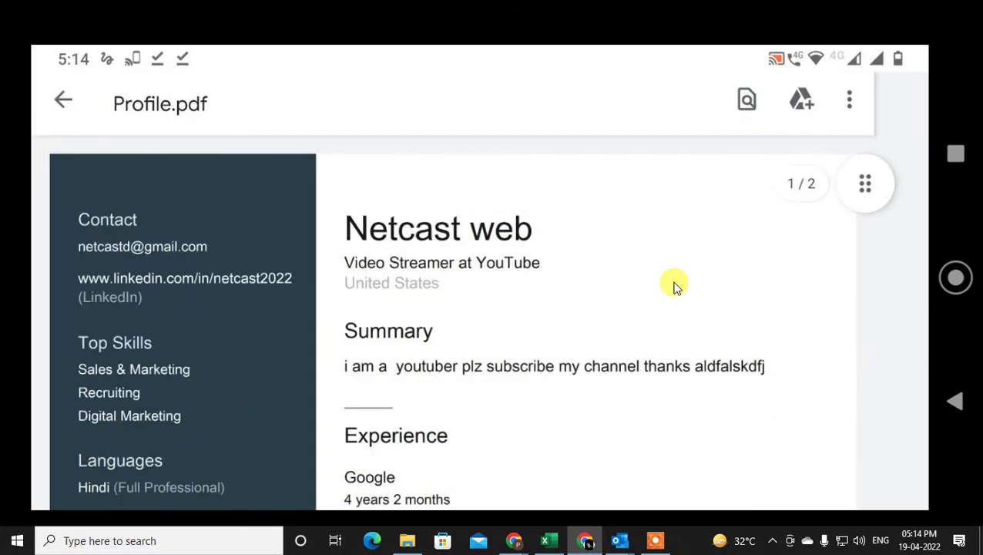